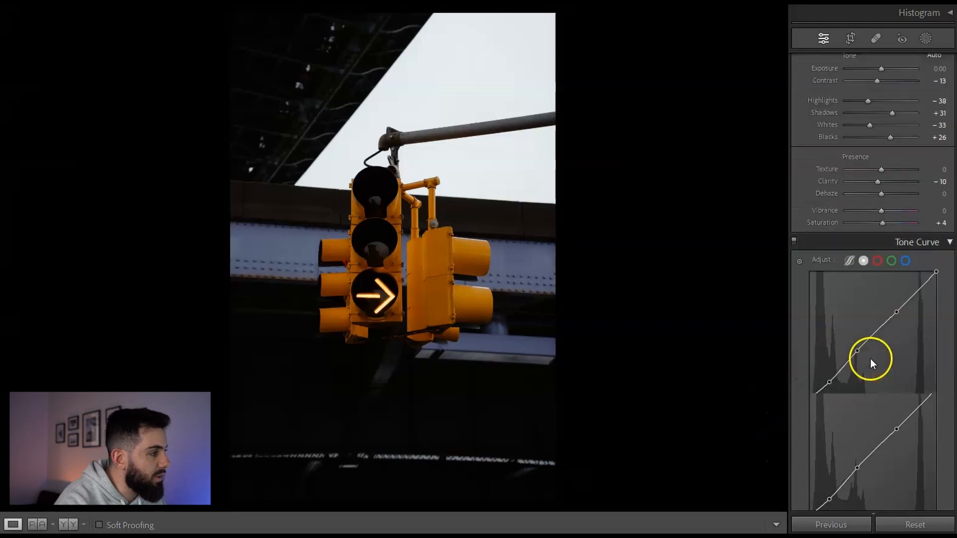
# - Review the traffic light photo's existing HSL and color grading settings
pyautogui.click(891, 144)
pyautogui.click(878, 143)
pyautogui.click(904, 143)
pyautogui.click(863, 143)
pyautogui.scroll(-5, 872, 204)
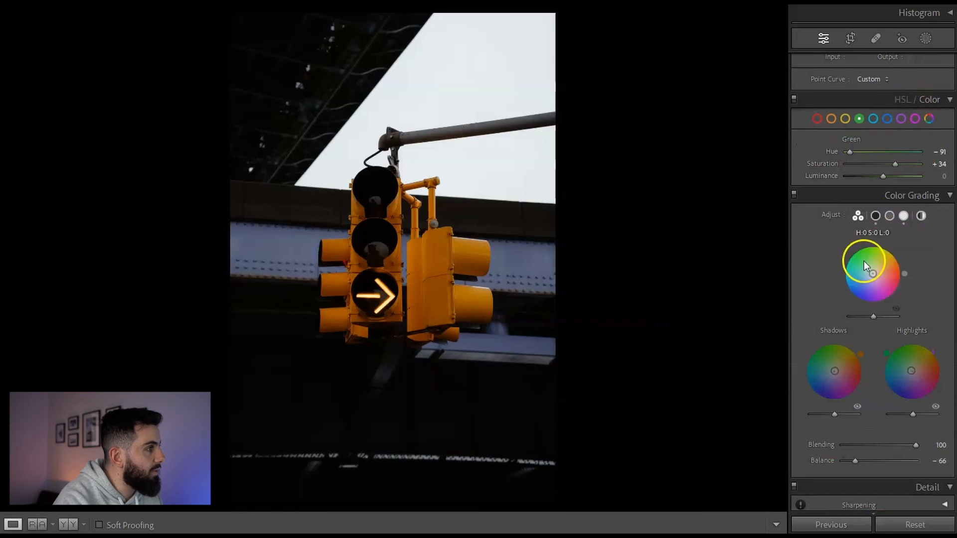
pyautogui.scroll(10, 874, 334)
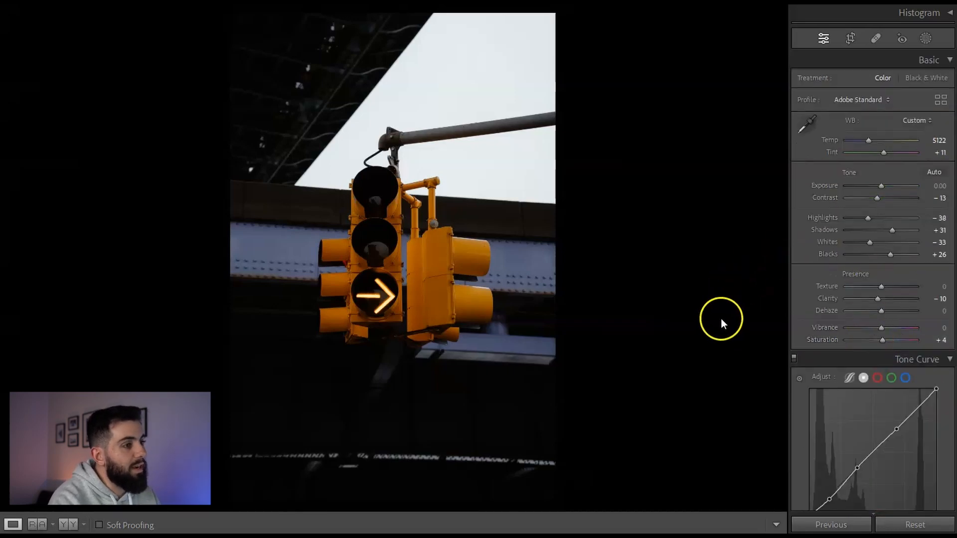
# - Create a Select Subject mask on the traffic light and invert it to target the background
pyautogui.click(924, 38)
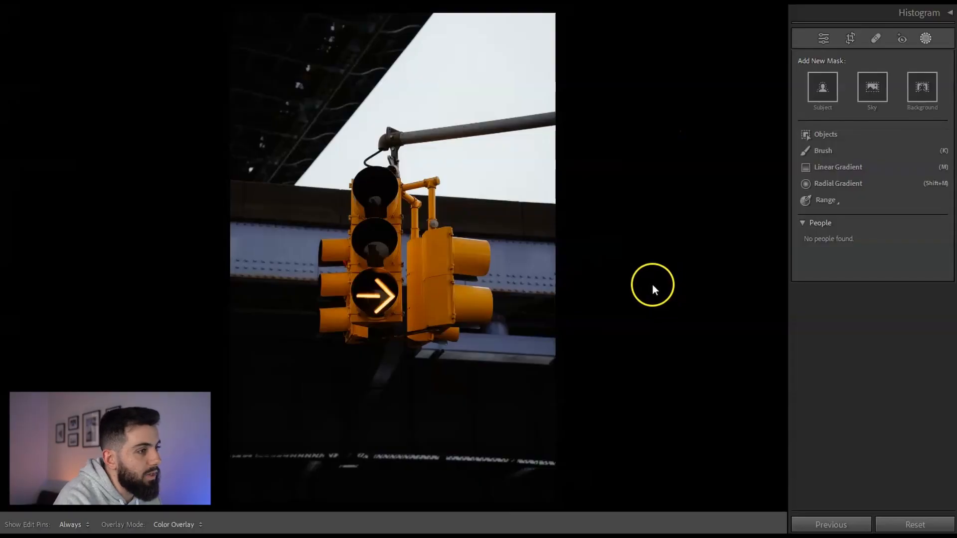
pyautogui.click(926, 40)
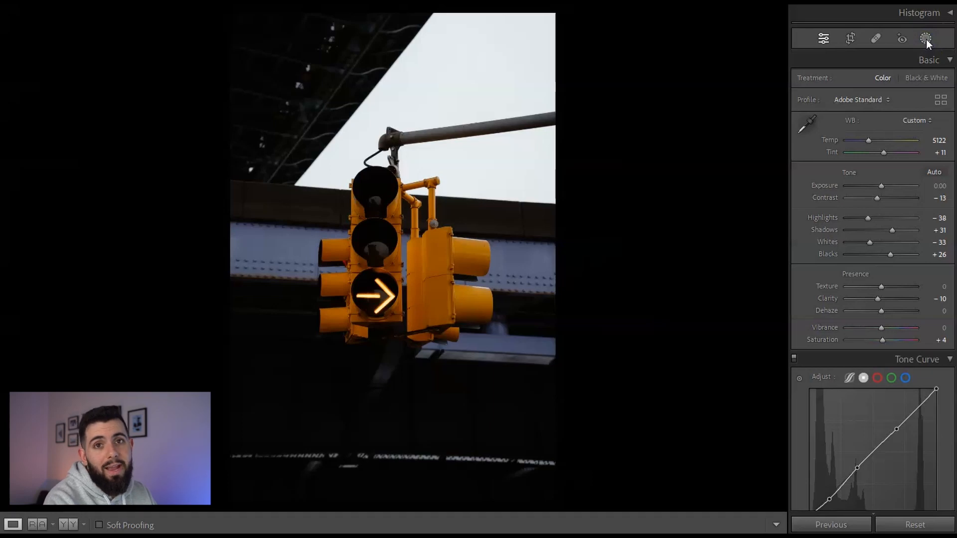
pyautogui.click(926, 39)
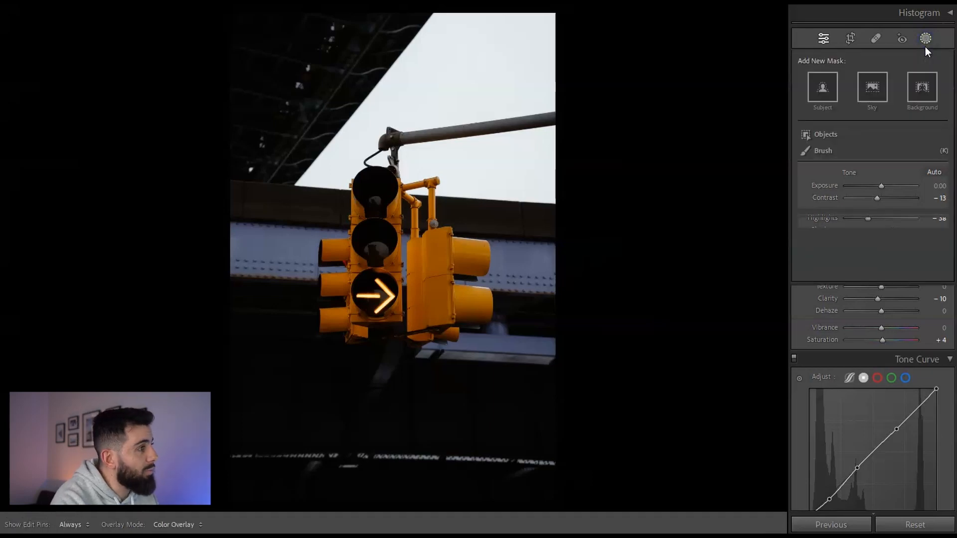
pyautogui.click(821, 95)
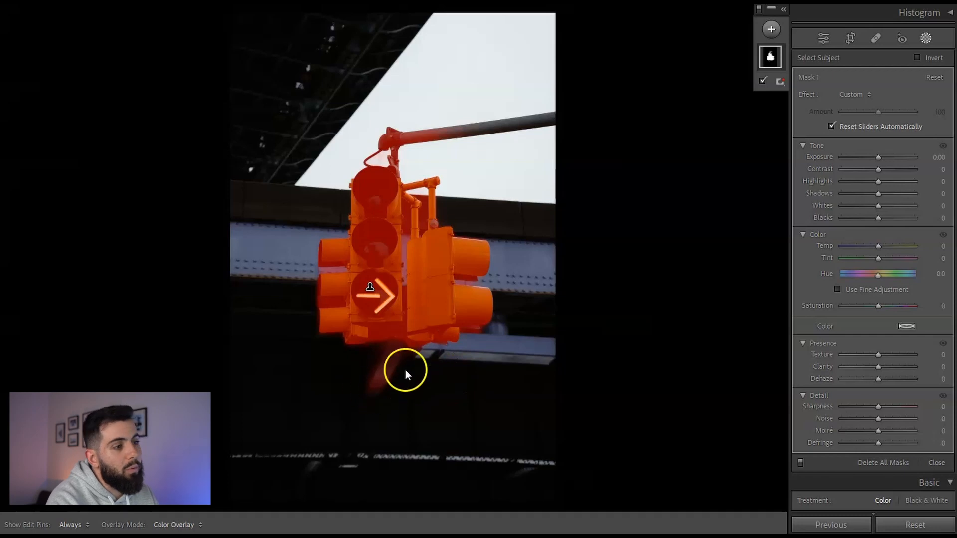
pyautogui.click(771, 57)
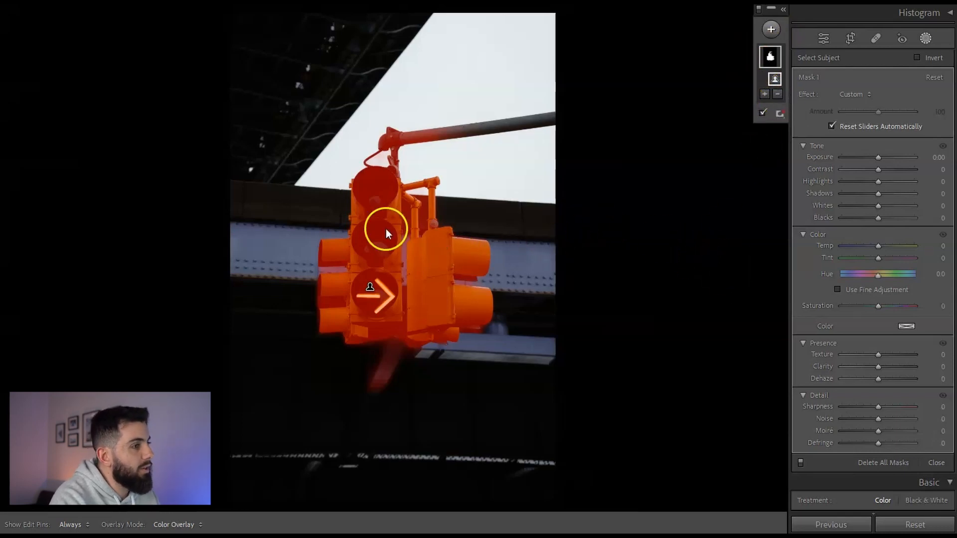
pyautogui.click(916, 58)
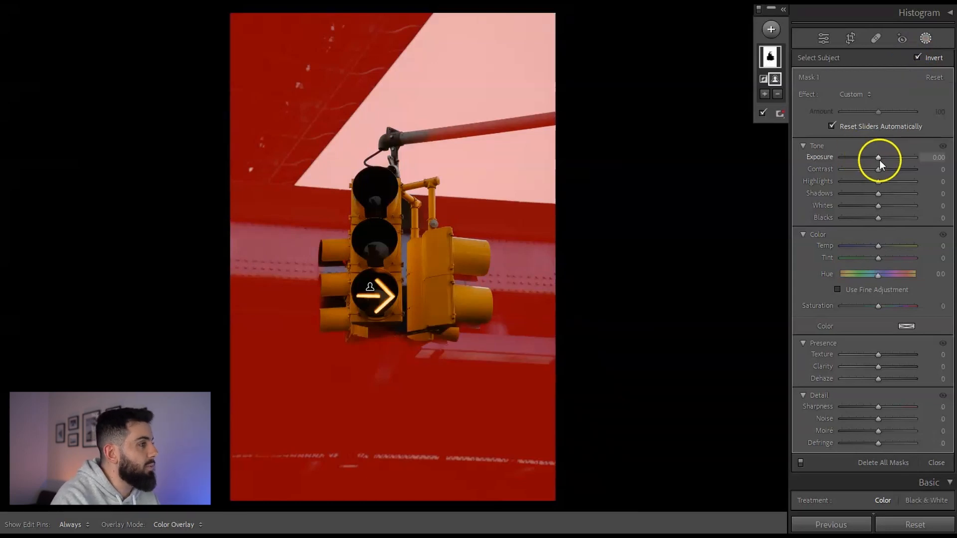
# - Set the inverted mask to Exposure -0.33, Contrast -15, Highlights -12, Shadows 7, Whites -13, Blacks -2
pyautogui.moveTo(879, 160); pyautogui.dragTo(876, 188)
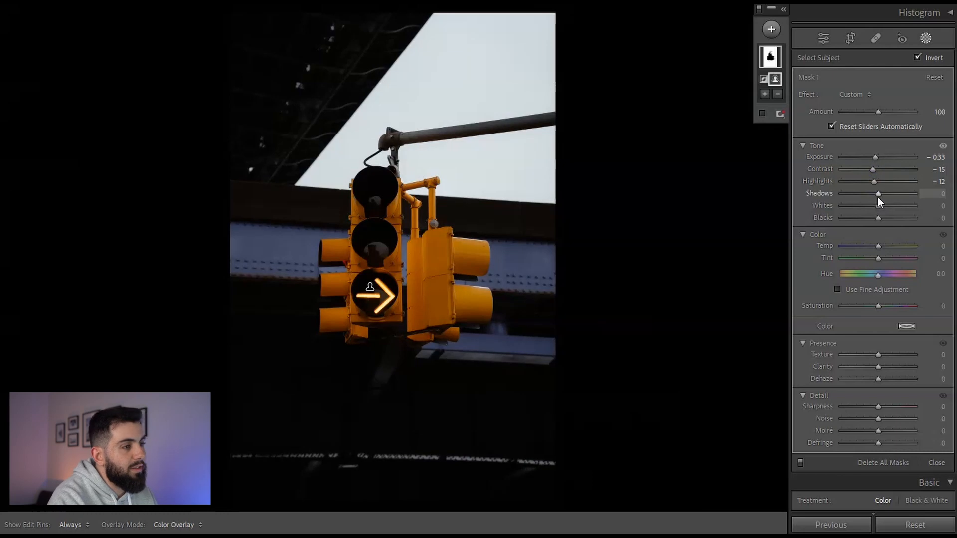
pyautogui.moveTo(881, 195); pyautogui.dragTo(876, 219)
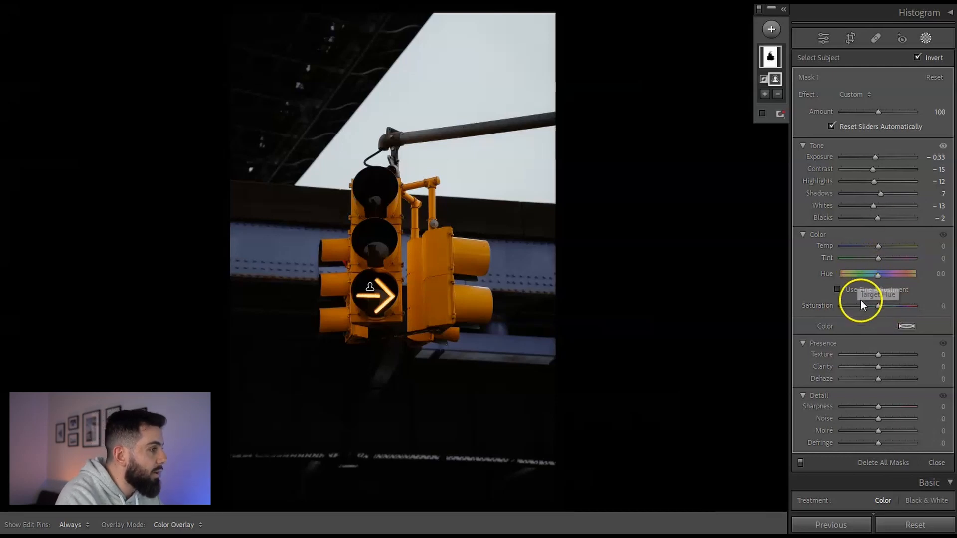
# - Scroll through the mask settings and compare the edit with the original
pyautogui.scroll(-3, 877, 304)
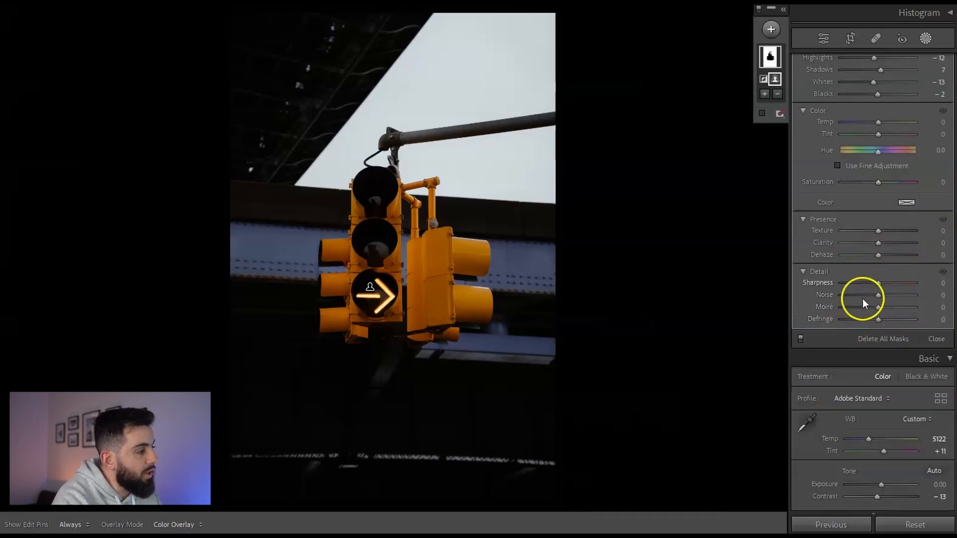
pyautogui.scroll(3, 877, 309)
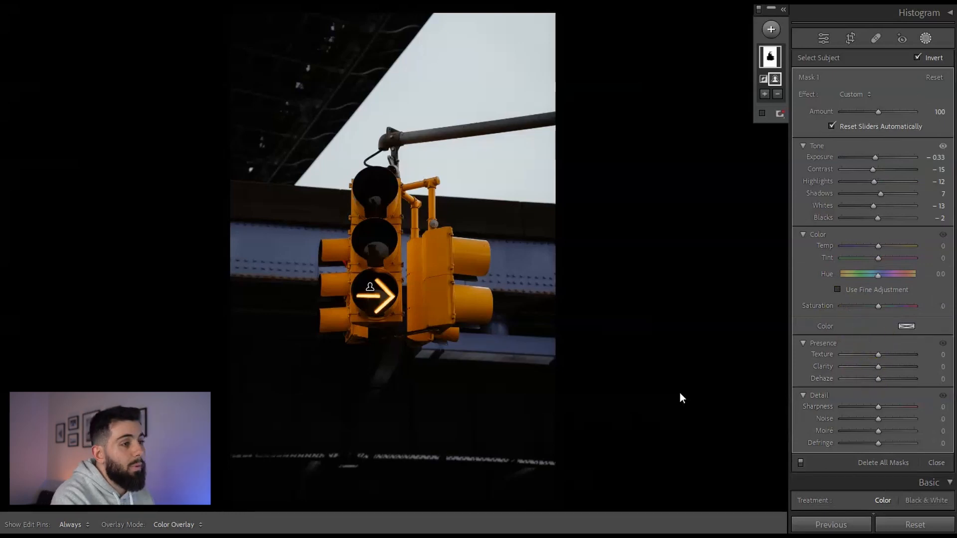
pyautogui.press('y')
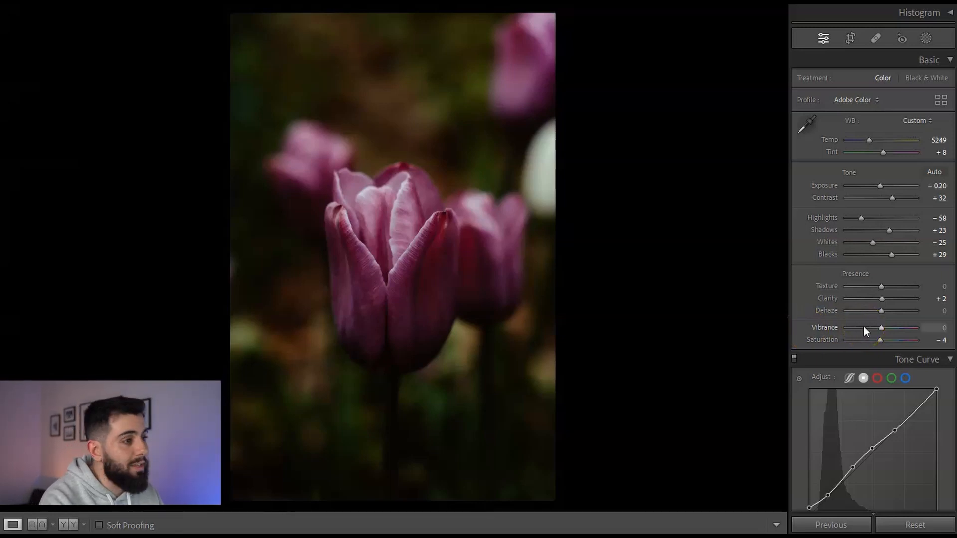
# - Reduce the orange saturation in the HSL panel of the tulip photo
pyautogui.scroll(-10, 863, 327)
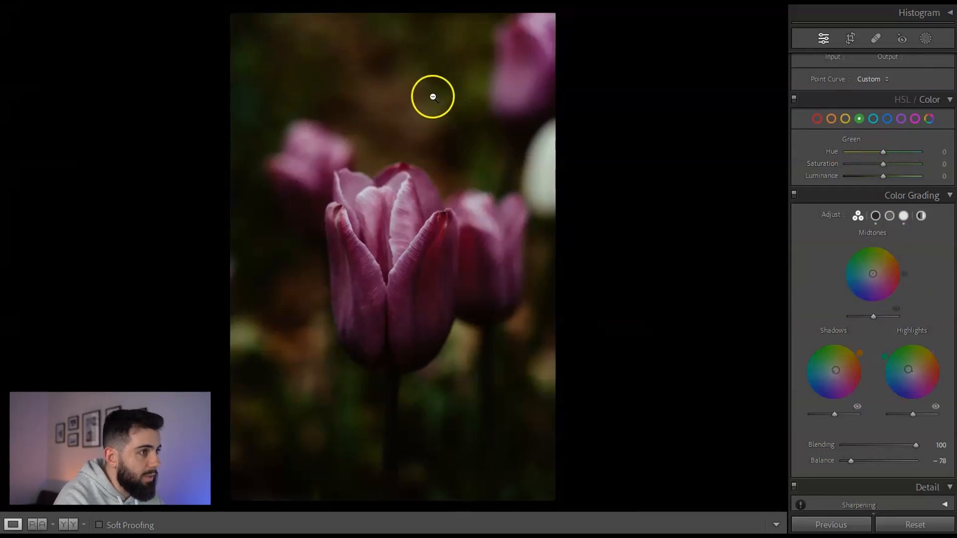
pyautogui.click(831, 121)
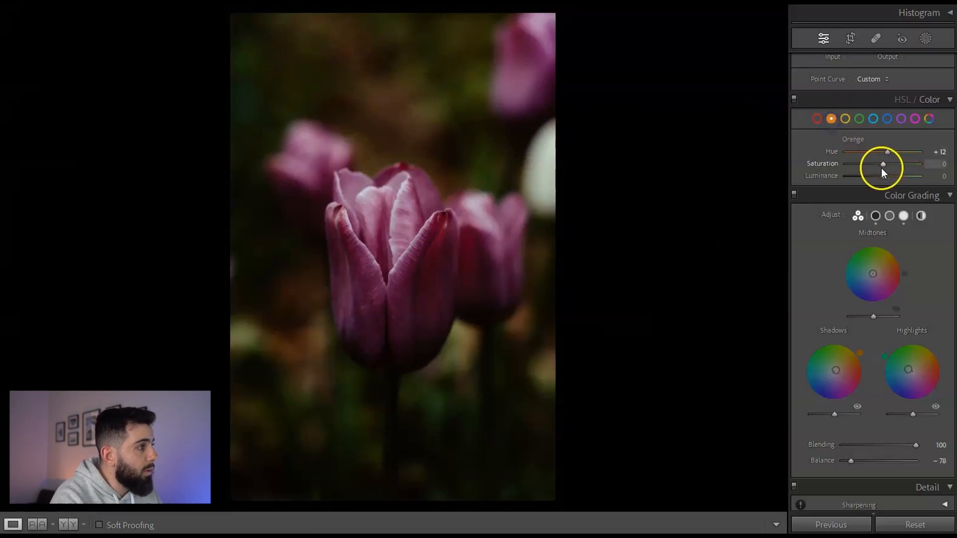
pyautogui.moveTo(881, 164); pyautogui.dragTo(823, 168)
# - Set the green saturation to -47 and the green luminance to -20
pyautogui.click(844, 119)
pyautogui.click(859, 119)
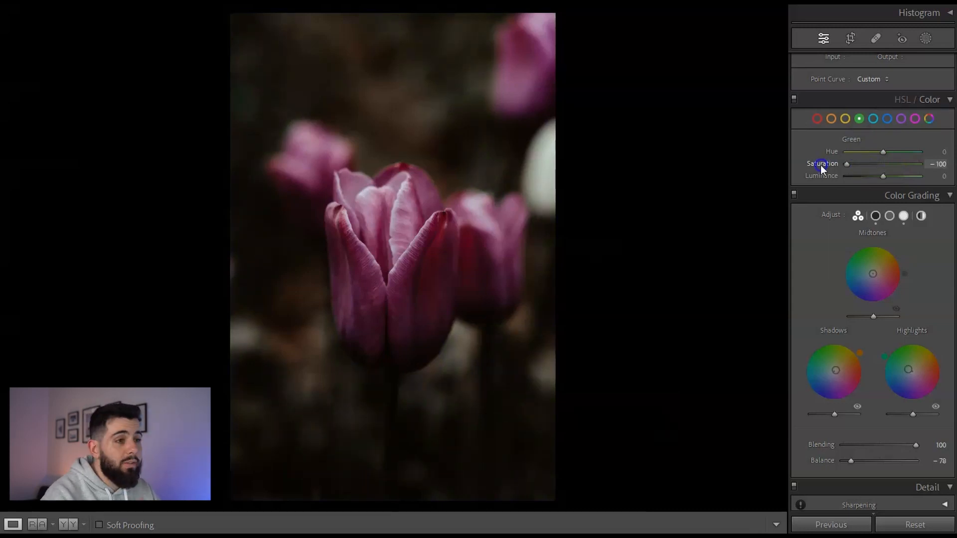
pyautogui.moveTo(819, 166); pyautogui.dragTo(874, 177)
pyautogui.click(845, 118)
pyautogui.click(831, 118)
pyautogui.click(844, 119)
pyautogui.click(862, 121)
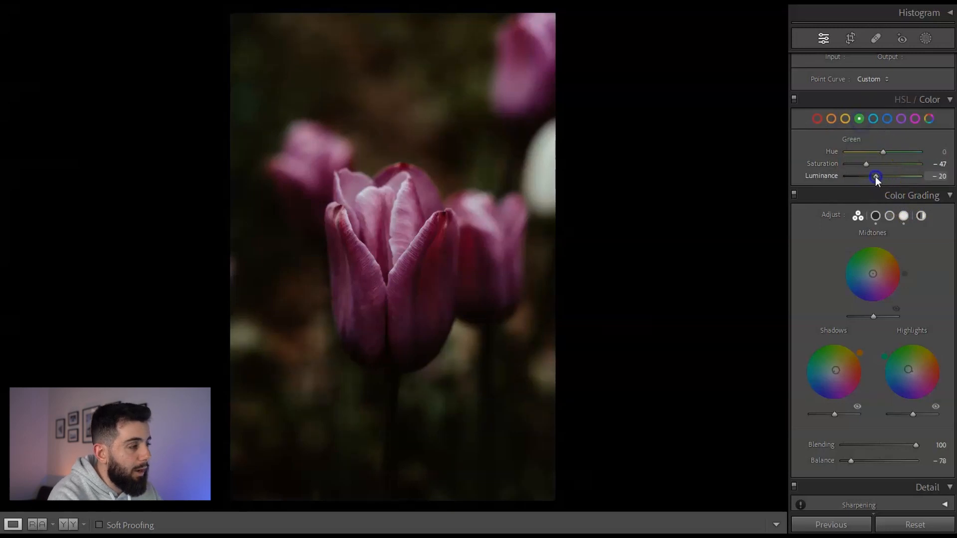
# - Select the magenta channel and raise its luminance slightly
pyautogui.click(901, 119)
pyautogui.click(914, 119)
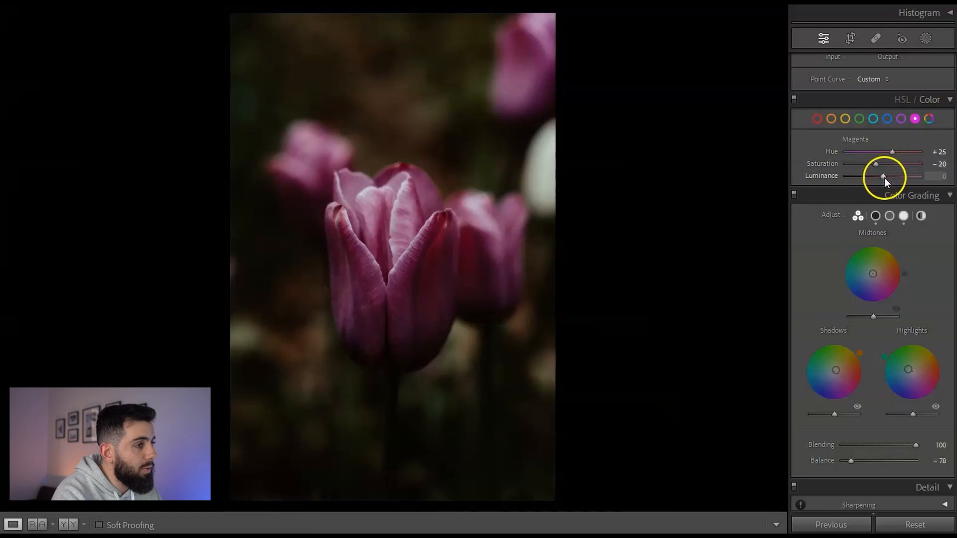
pyautogui.moveTo(887, 177); pyautogui.dragTo(898, 177)
# - Set the purple luminance to -33
pyautogui.click(901, 120)
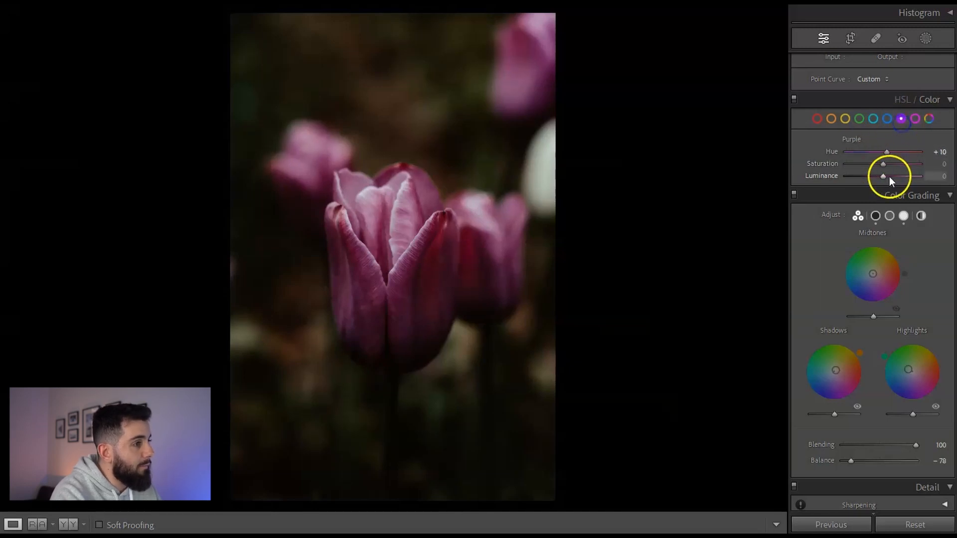
pyautogui.moveTo(883, 175)
pyautogui.mouseDown()
pyautogui.moveTo(893, 176)
pyautogui.moveTo(872, 176)
pyautogui.mouseUp()
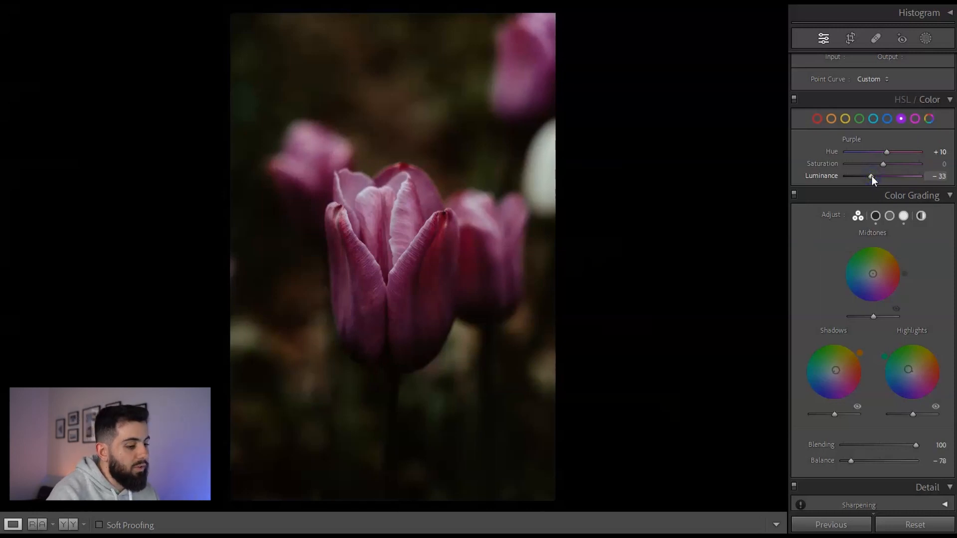
# - Compare the tulip edit before and after, and review the Basic panel settings
pyautogui.press('y')
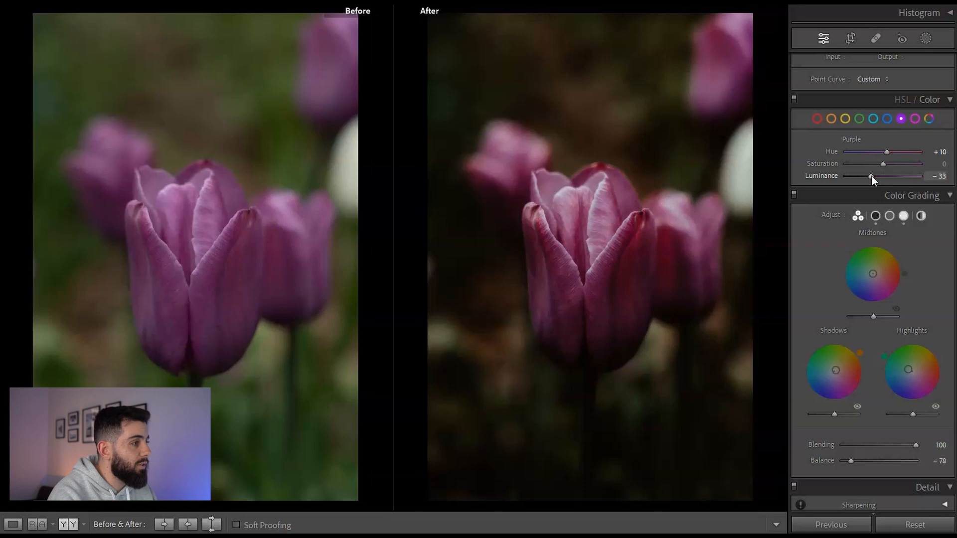
pyautogui.scroll(3, 880, 259)
pyautogui.scroll(8, 883, 249)
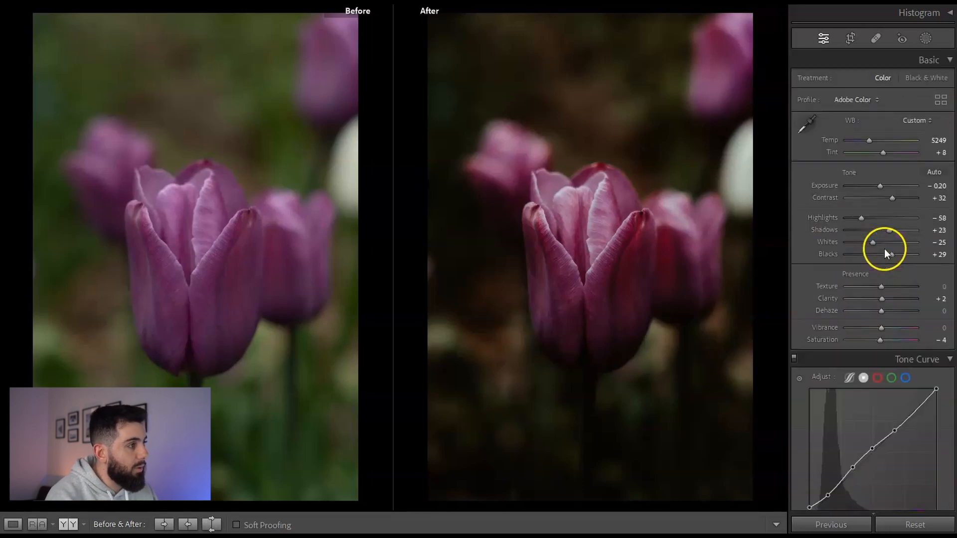
pyautogui.click(881, 186)
pyautogui.moveTo(881, 187); pyautogui.dragTo(881, 186)
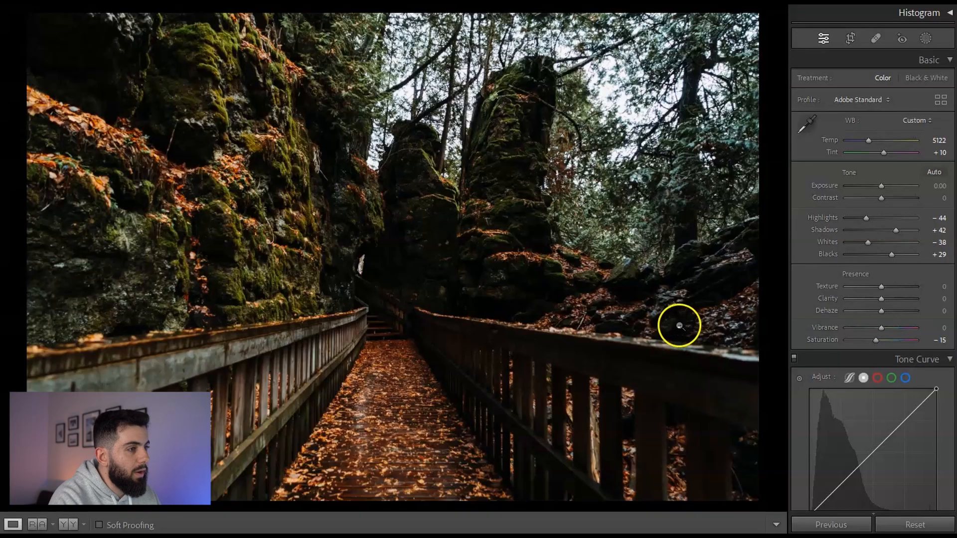
# - Draw a linear gradient mask from the lower-left rock wall toward the centre of the boardwalk
pyautogui.scroll(-3, 886, 227)
pyautogui.scroll(3, 890, 241)
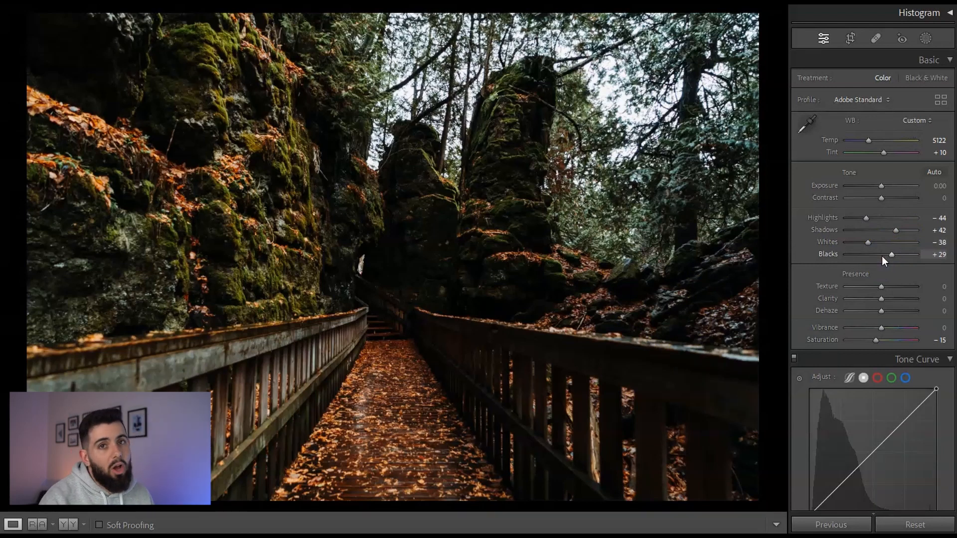
pyautogui.click(925, 39)
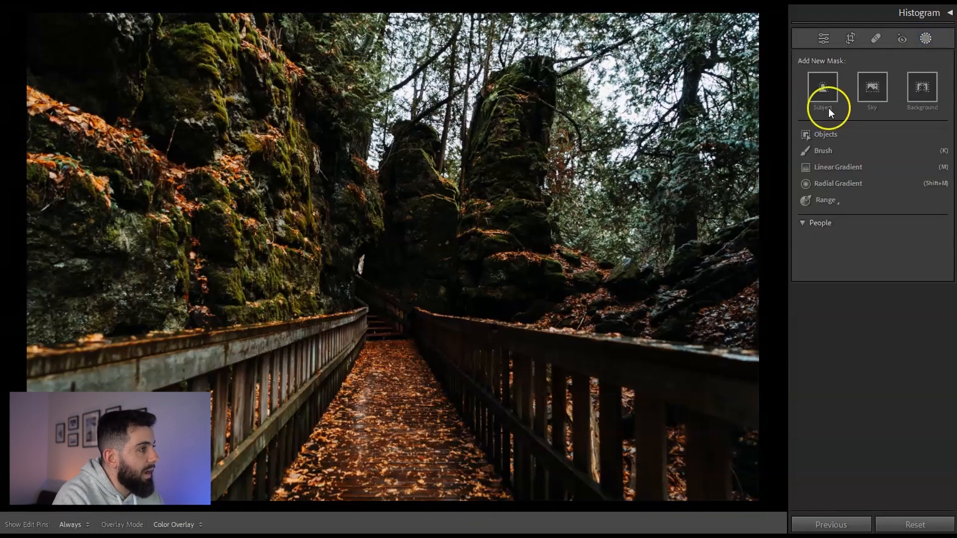
pyautogui.click(841, 166)
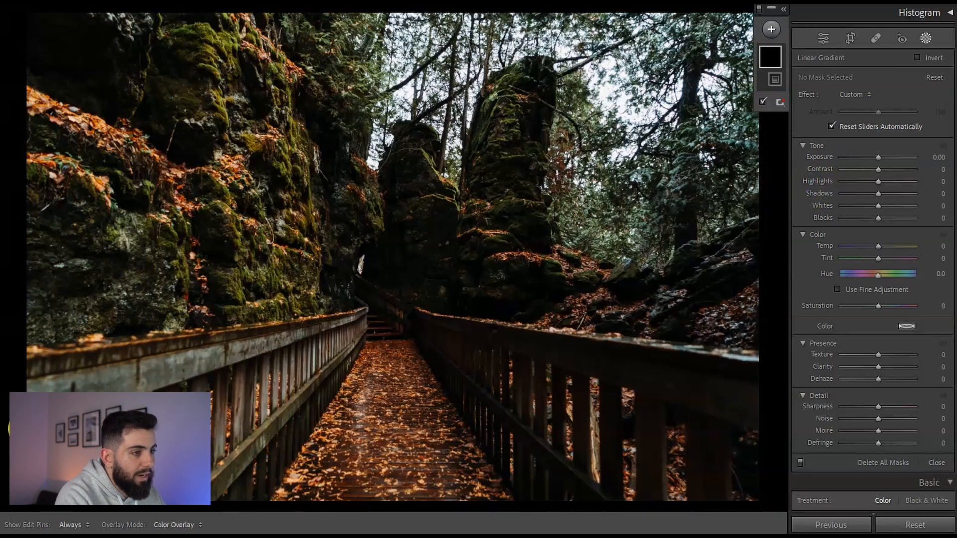
pyautogui.moveTo(28, 426); pyautogui.dragTo(429, 234)
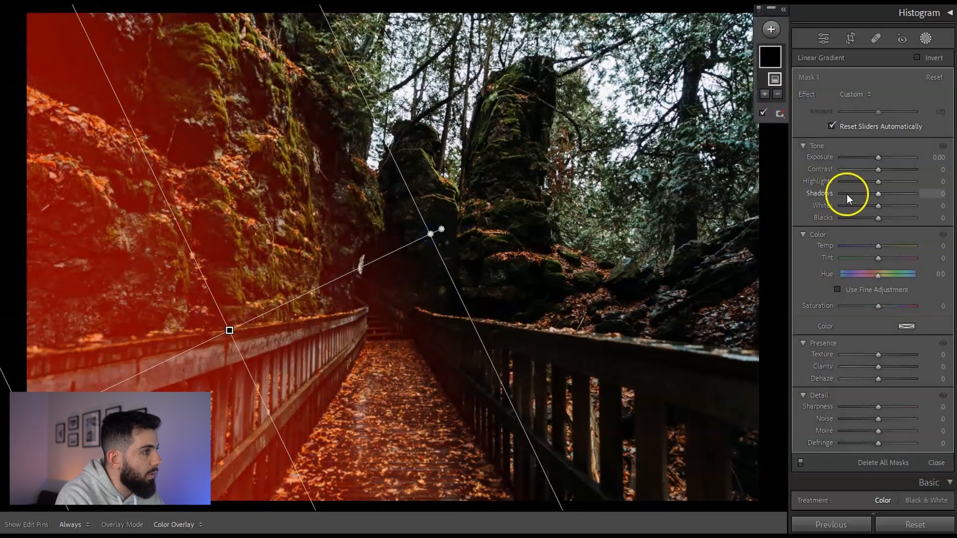
# - Extend the linear gradient further into the scene and set its Exposure to -0.47 and Highlights to -5
pyautogui.moveTo(884, 160); pyautogui.dragTo(875, 183)
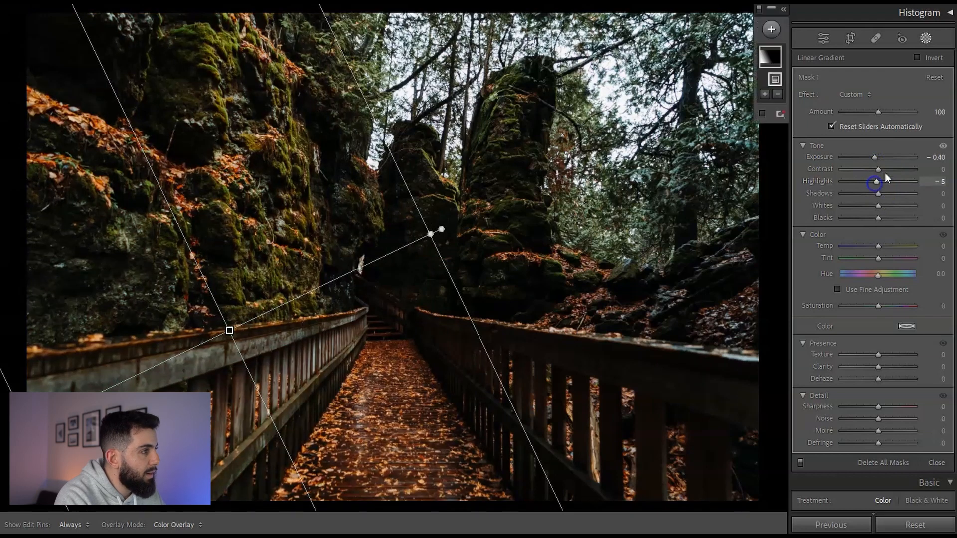
pyautogui.moveTo(431, 232); pyautogui.dragTo(528, 199)
pyautogui.moveTo(291, 310)
pyautogui.mouseDown()
pyautogui.moveTo(252, 321)
pyautogui.moveTo(280, 322)
pyautogui.mouseUp()
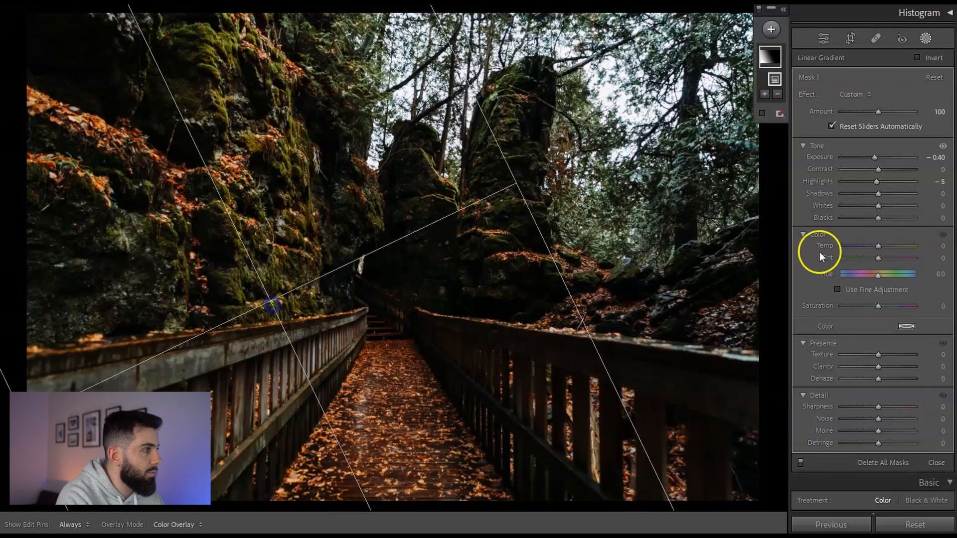
pyautogui.moveTo(875, 157); pyautogui.dragTo(875, 160)
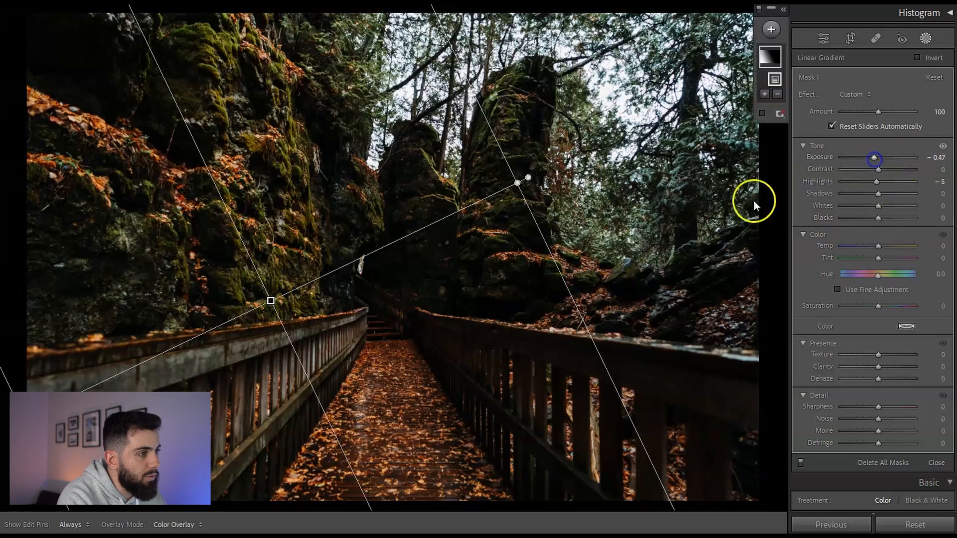
# - Add a radial gradient mask over the far end of the boardwalk
pyautogui.click(775, 35)
pyautogui.click(799, 172)
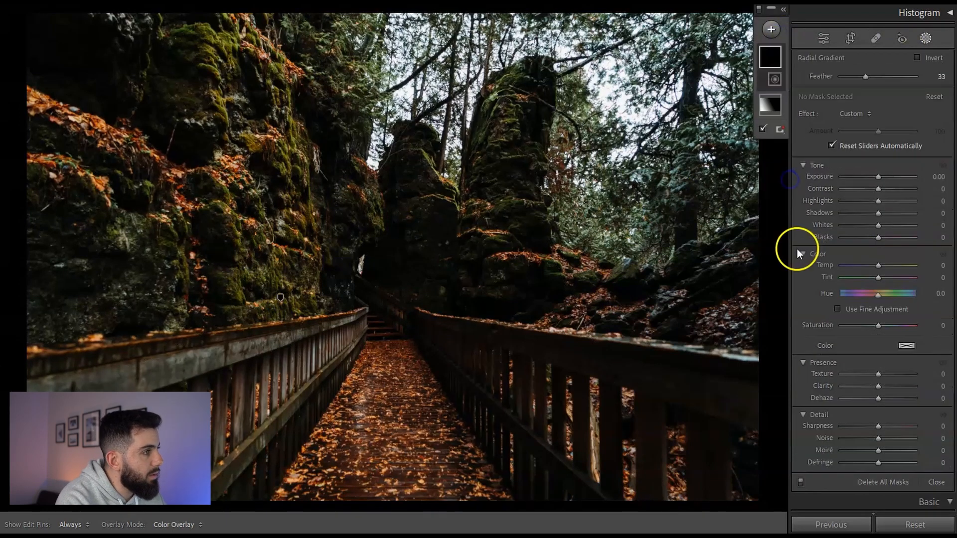
pyautogui.moveTo(387, 311)
pyautogui.mouseDown()
pyautogui.moveTo(408, 315)
pyautogui.moveTo(432, 364)
pyautogui.mouseUp()
pyautogui.moveTo(387, 312)
pyautogui.mouseDown()
pyautogui.moveTo(480, 378)
pyautogui.moveTo(462, 338)
pyautogui.moveTo(384, 309)
pyautogui.mouseUp()
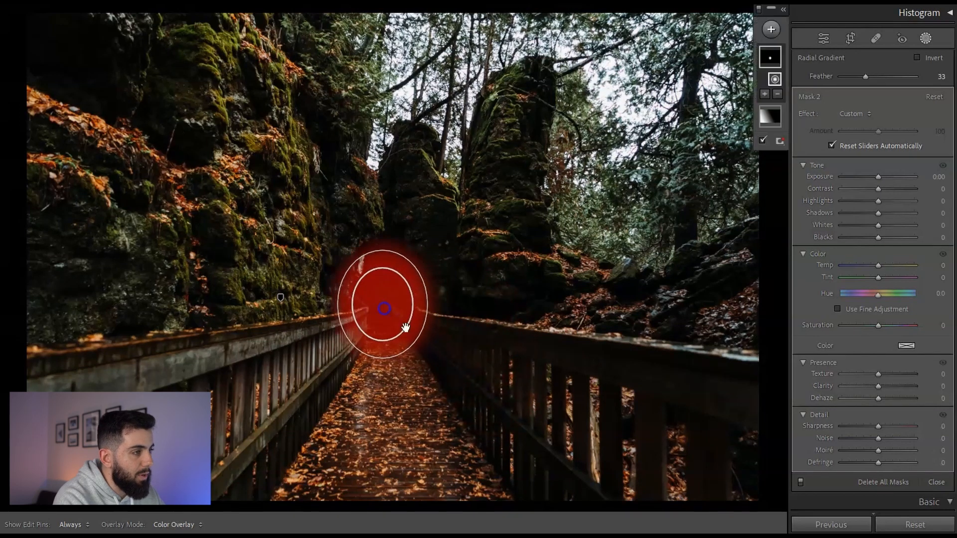
# - Invert the radial mask and set Exposure -0.20, Highlights -3, Shadows -13, Whites 13
pyautogui.click(917, 58)
pyautogui.moveTo(878, 177); pyautogui.dragTo(877, 180)
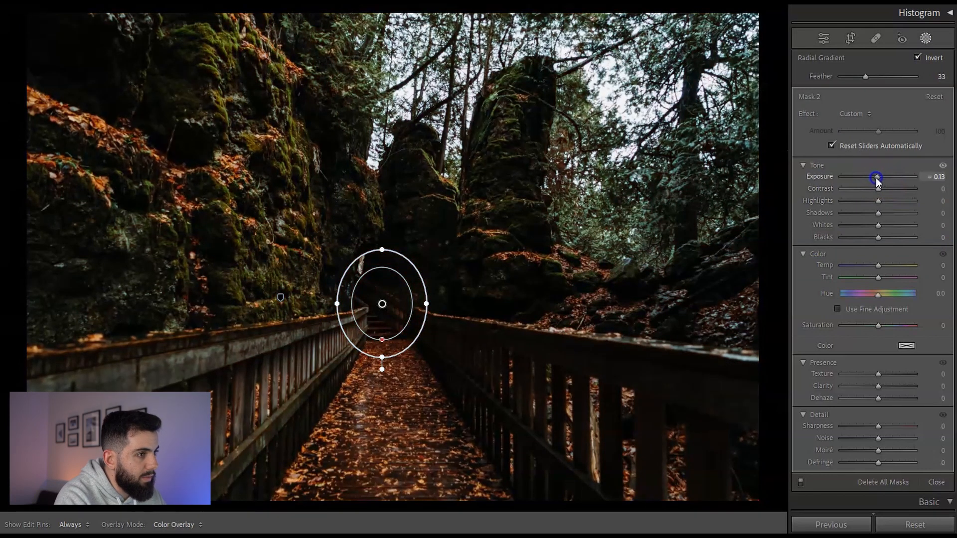
pyautogui.moveTo(877, 180); pyautogui.dragTo(885, 227)
pyautogui.moveTo(874, 201); pyautogui.dragTo(877, 205)
pyautogui.moveTo(877, 177); pyautogui.dragTo(873, 215)
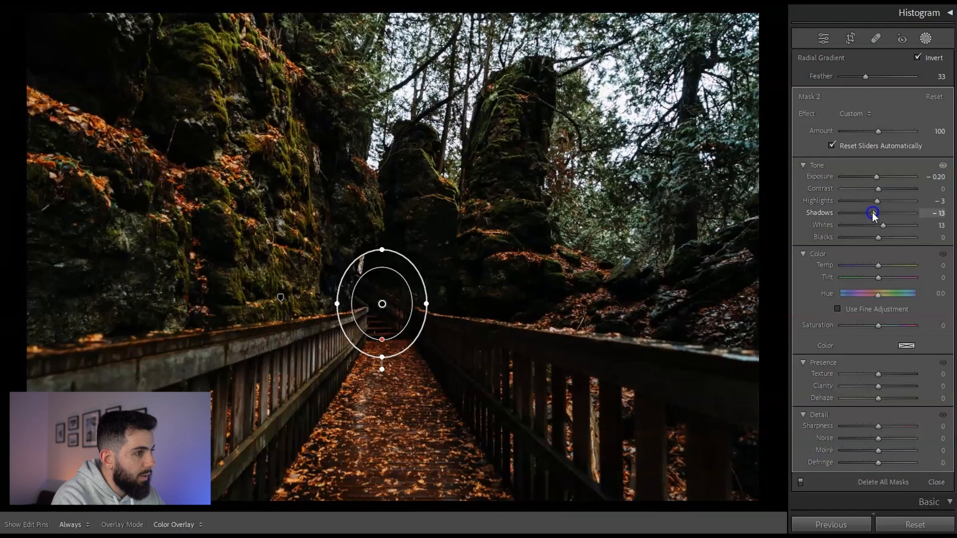
# - Nudge the radial gradient slightly upward along the boardwalk
pyautogui.click(382, 308)
pyautogui.moveTo(382, 309)
pyautogui.mouseDown()
pyautogui.moveTo(389, 290)
pyautogui.moveTo(383, 301)
pyautogui.mouseUp()
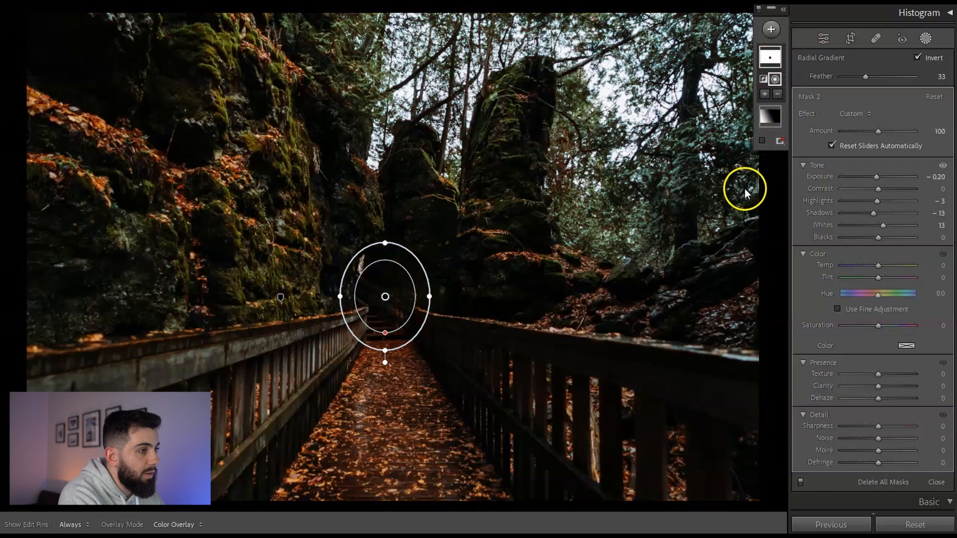
# - Add a new radial gradient mask centred on the far end of the boardwalk, without inverting it
pyautogui.click(745, 188)
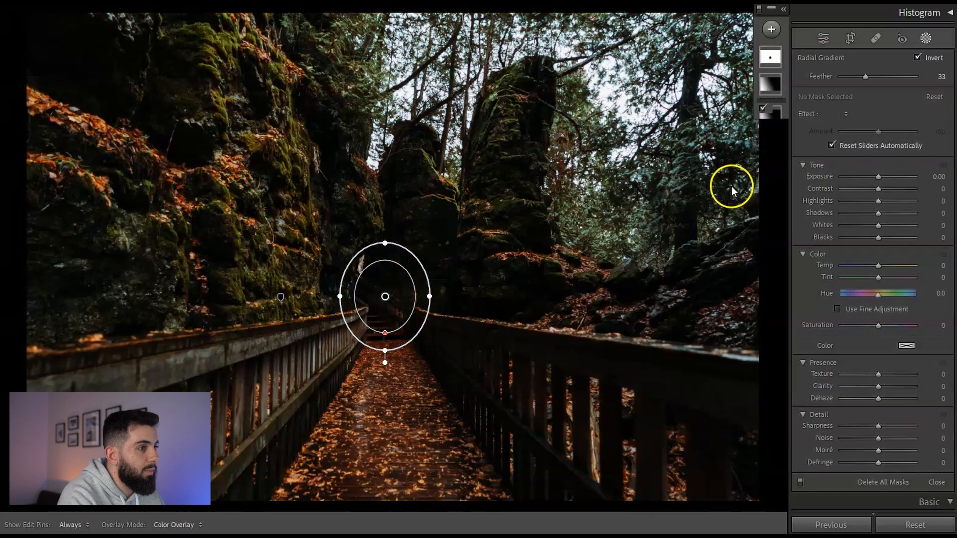
pyautogui.click(771, 29)
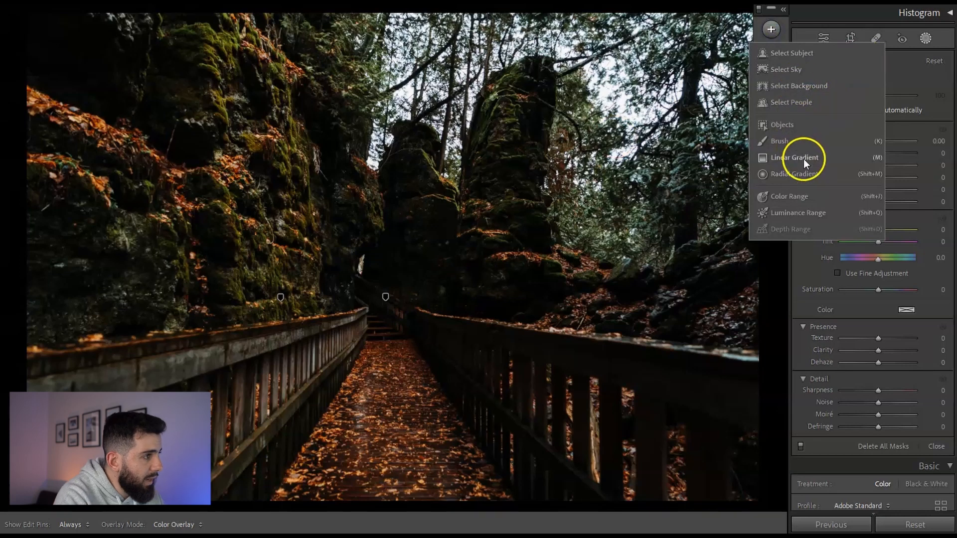
pyautogui.click(796, 174)
pyautogui.moveTo(381, 287); pyautogui.dragTo(420, 333)
pyautogui.moveTo(381, 287); pyautogui.dragTo(384, 298)
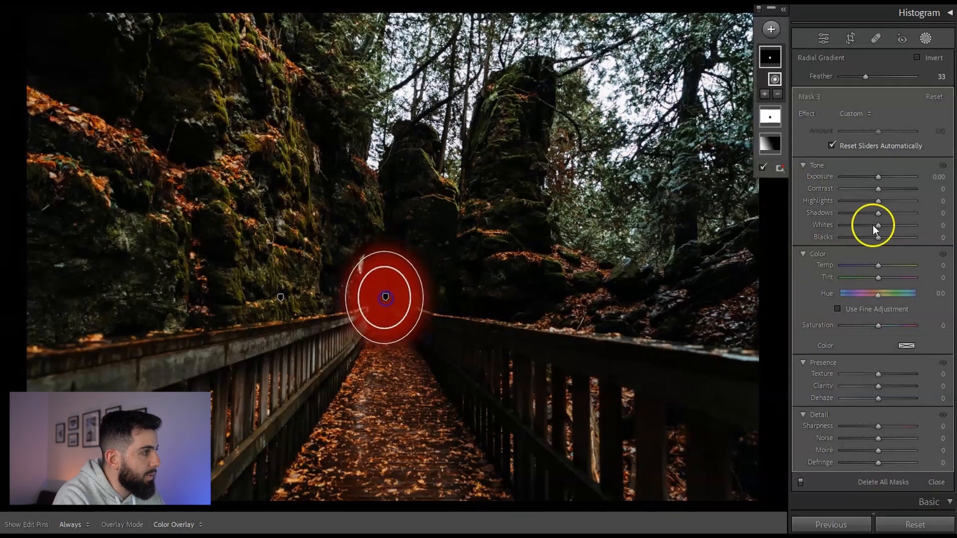
# - Raise the new radial mask's Exposure to 0.20 and leave the masking panel
pyautogui.moveTo(878, 177); pyautogui.dragTo(878, 180)
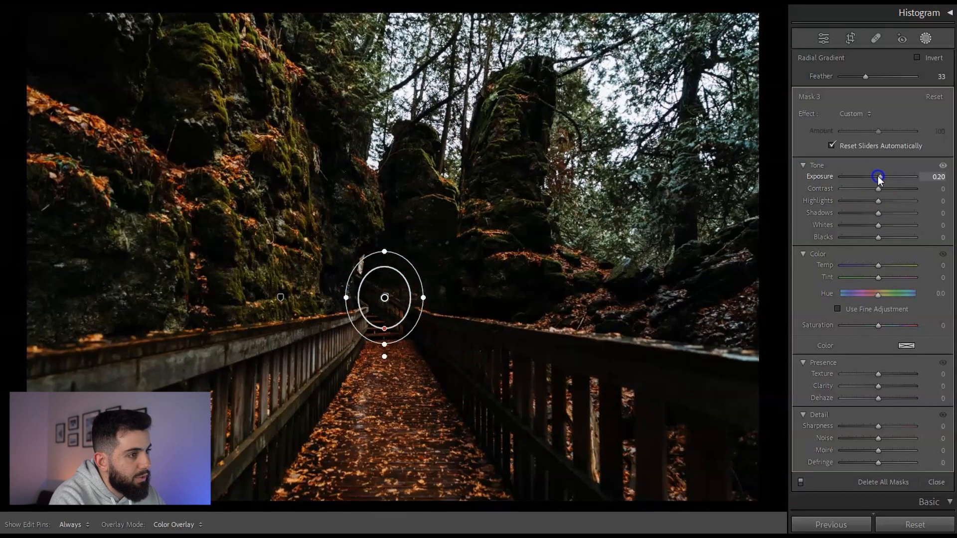
pyautogui.click(480, 310)
pyautogui.press('Escape')
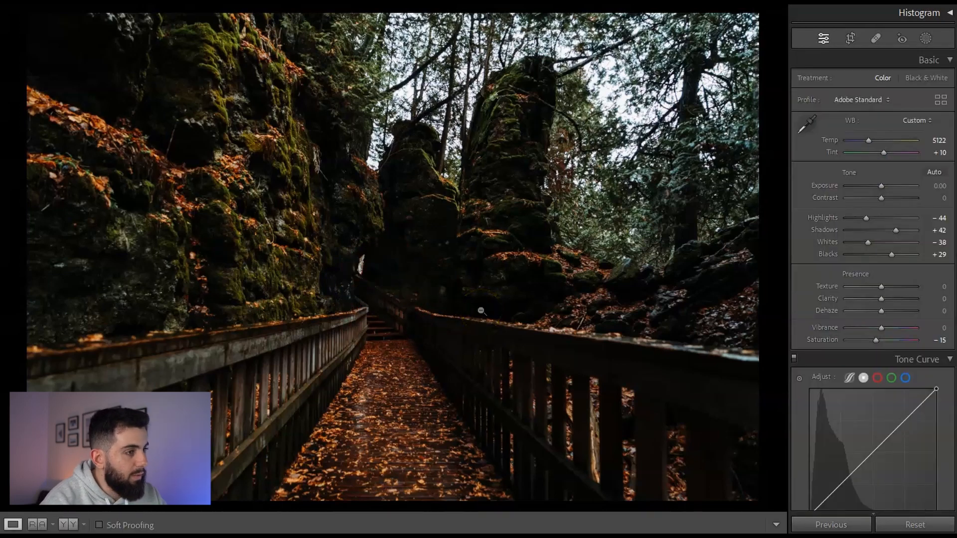
# - Compare the edited photo with the original, toggling the before view and then showing before and after side by side
pyautogui.press('\\')
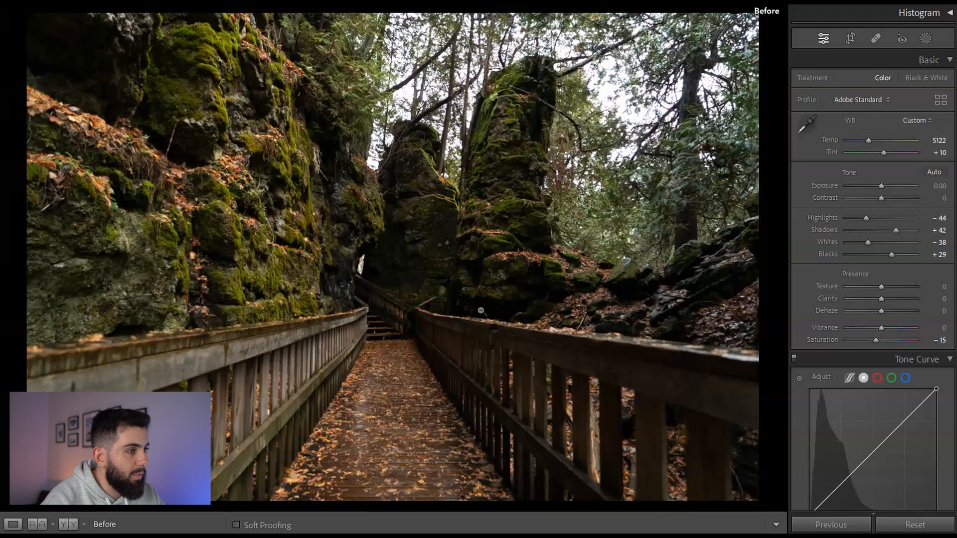
pyautogui.press('\\')
pyautogui.press('y')
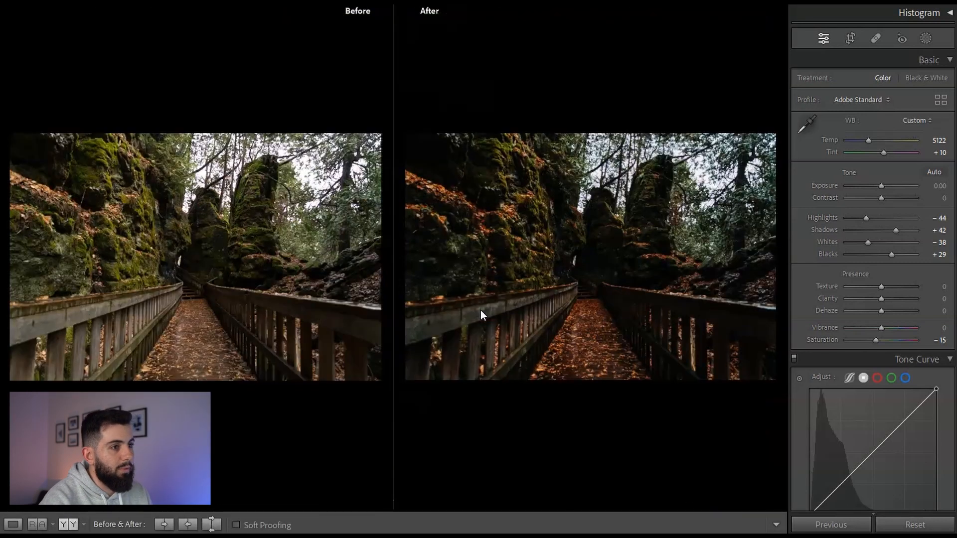